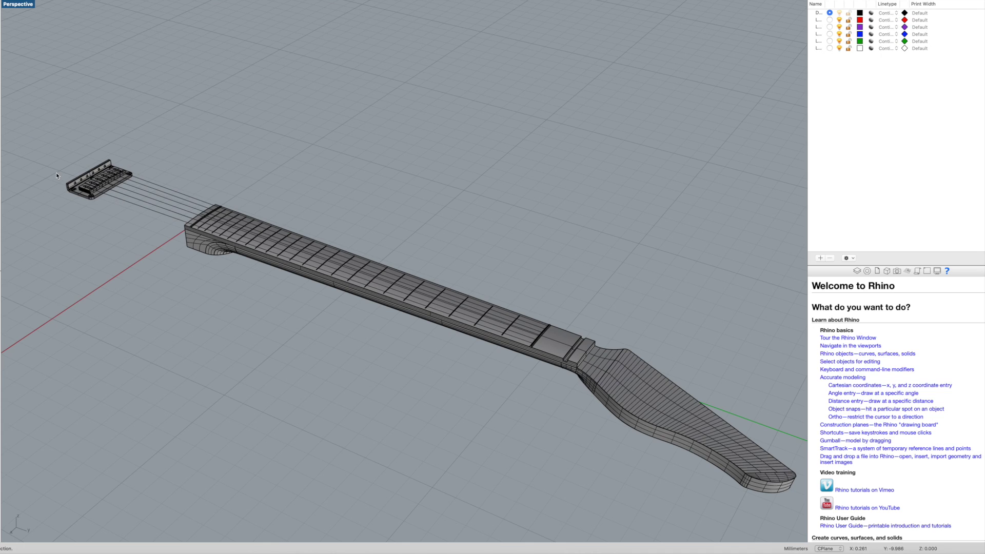
# Nudge the fretboard edge curve two steps inward toward the nut end with Alt+Right
pyautogui.scroll(5, 84, 190)
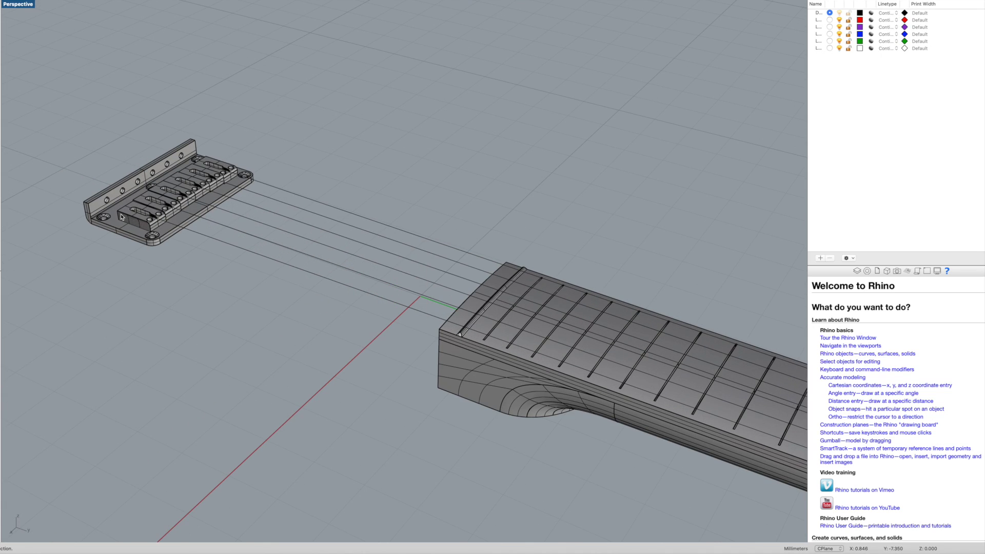
pyautogui.scroll(-5, 242, 200)
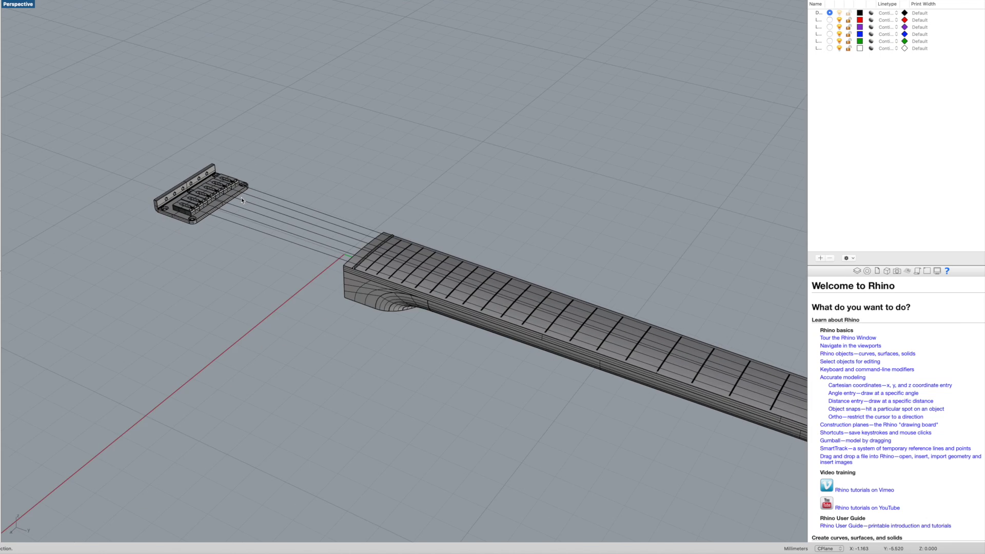
pyautogui.click(390, 376)
pyautogui.scroll(3, 448, 326)
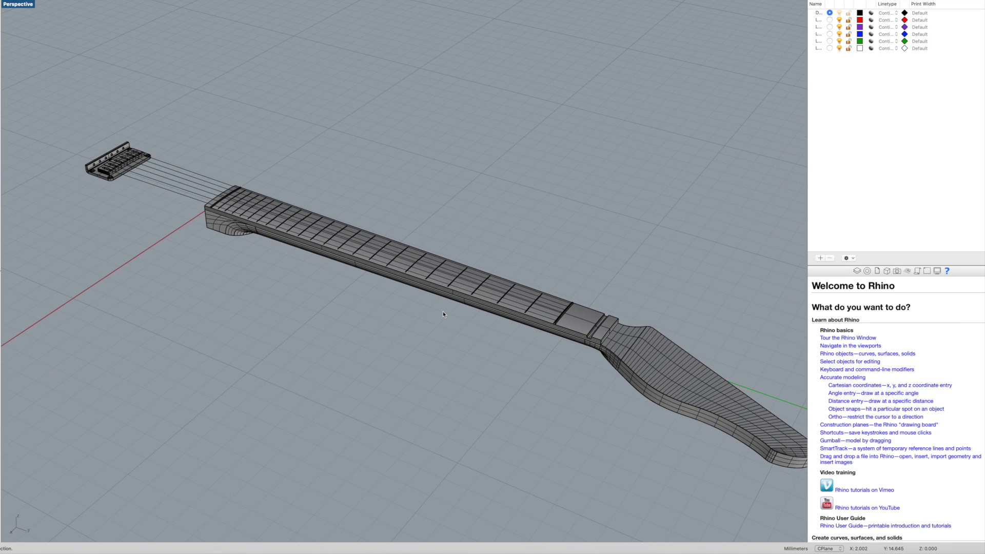
pyautogui.keyDown('shift'); pyautogui.moveTo(448, 326); pyautogui.dragTo(416, 337, button='right'); pyautogui.keyUp('shift')
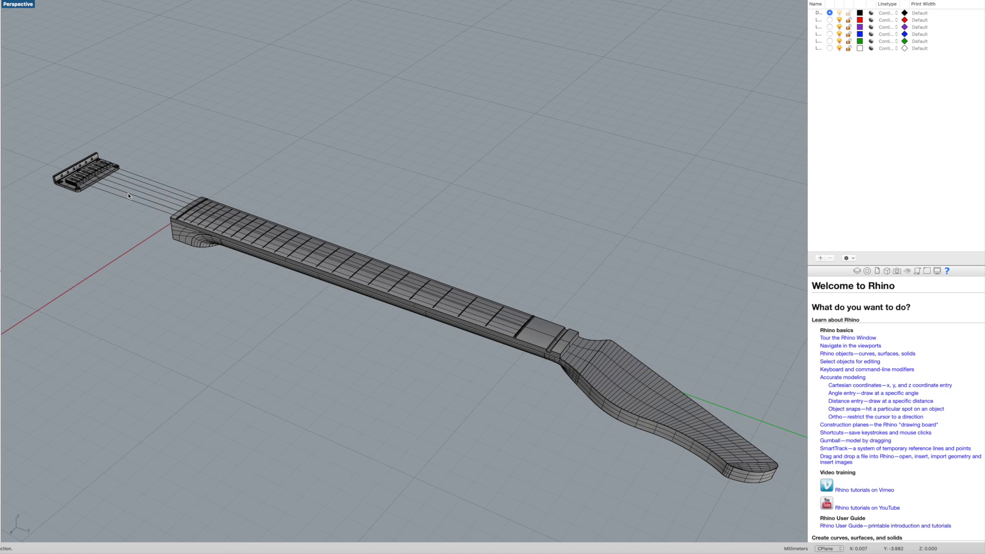
pyautogui.scroll(3, 525, 313)
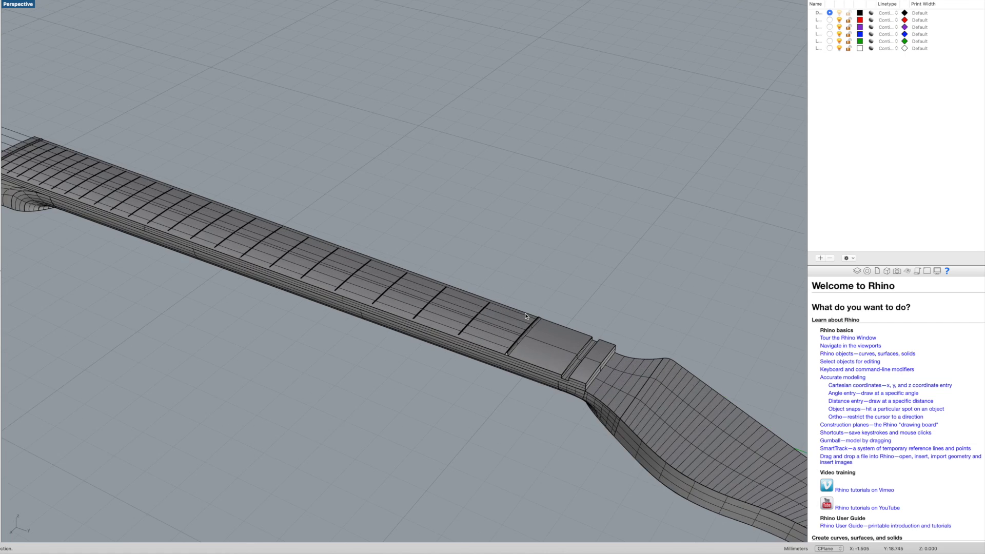
pyautogui.scroll(3, 525, 312)
pyautogui.click(528, 320)
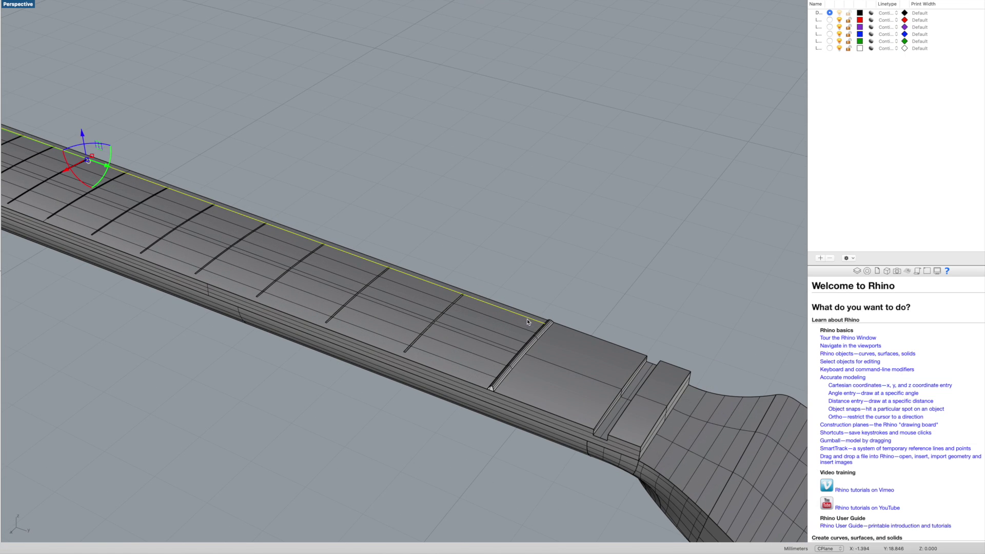
pyautogui.hotkey('alt', 'Right')
pyautogui.hotkey('alt', 'Right')
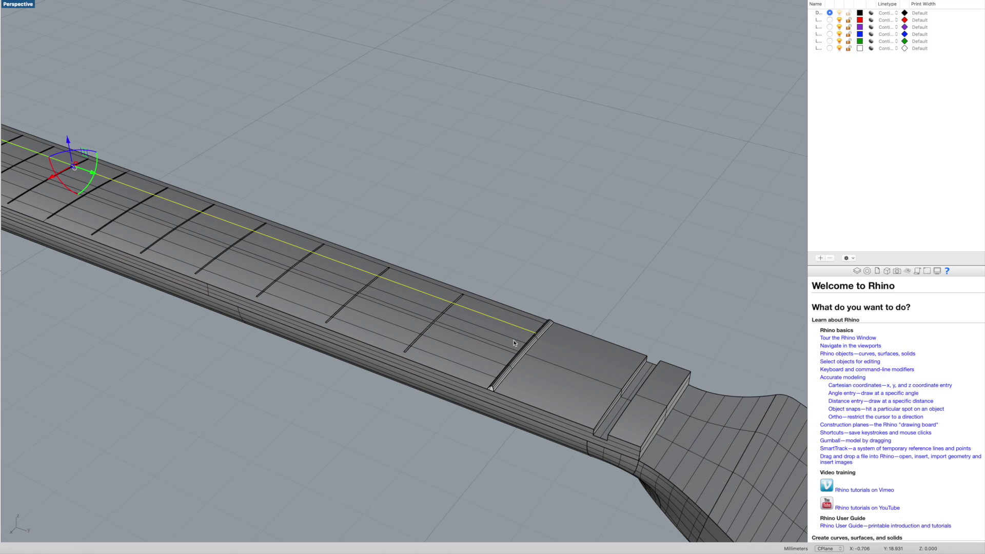
pyautogui.hotkey('alt', 'Right')
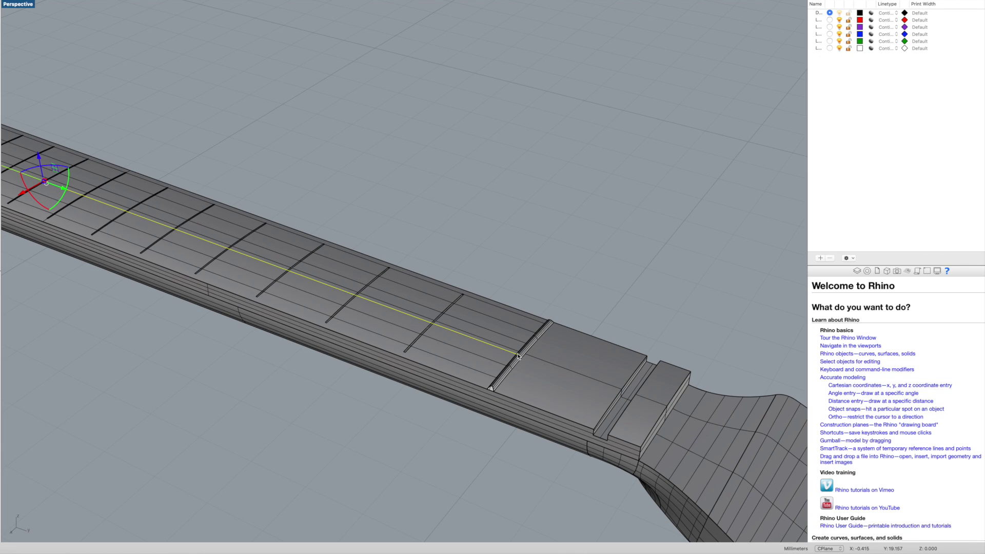
pyautogui.scroll(5, 518, 357)
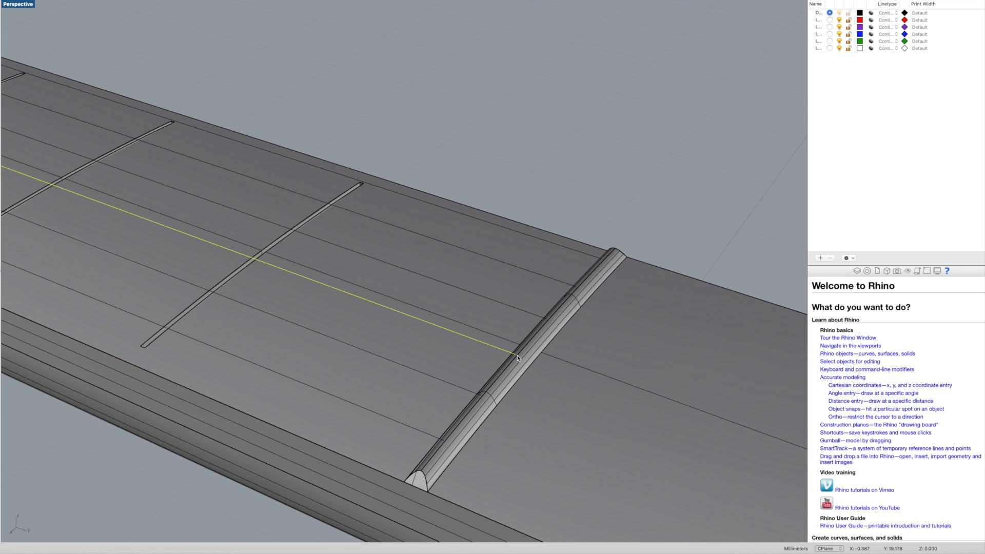
pyautogui.scroll(-5, 518, 358)
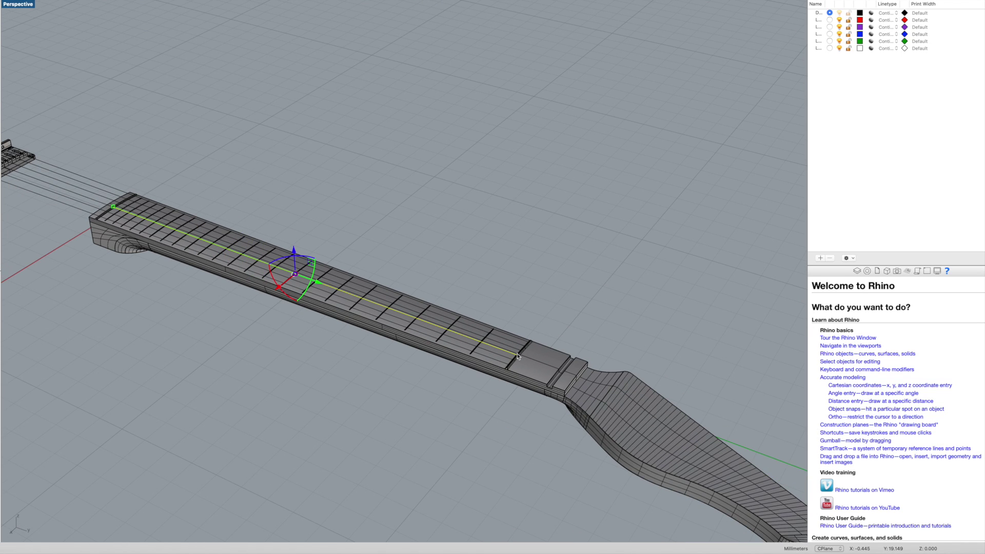
pyautogui.click(150, 325)
pyautogui.scroll(3, 337, 395)
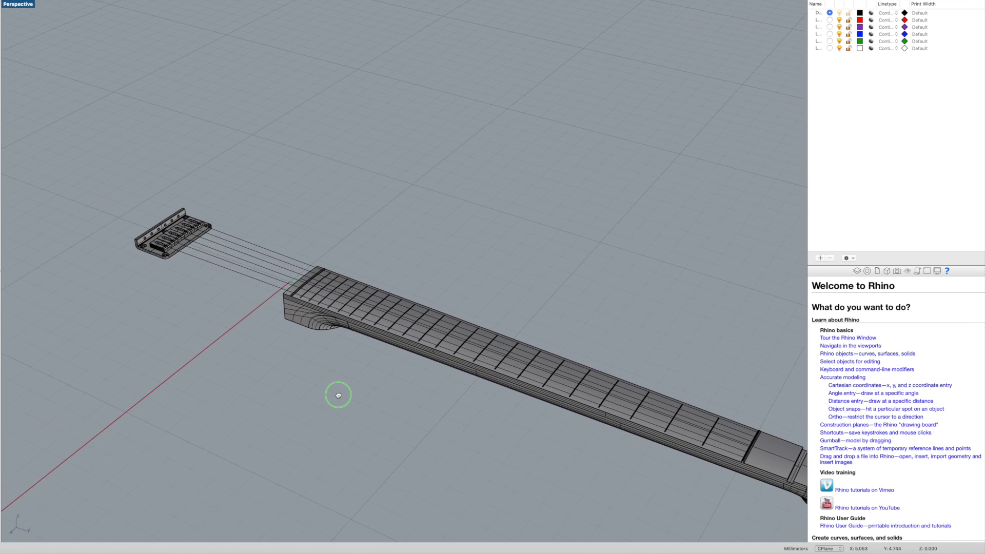
pyautogui.scroll(5, 343, 324)
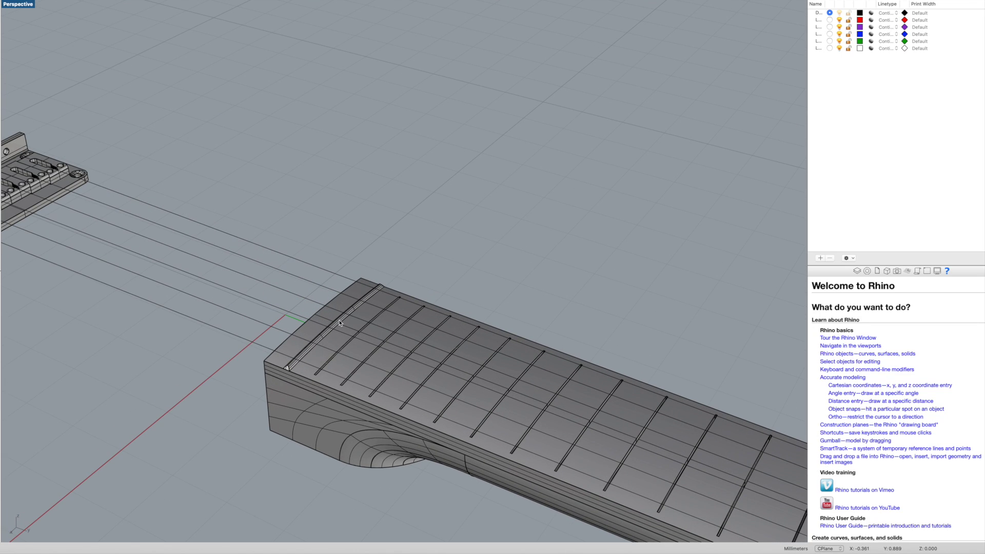
pyautogui.scroll(3, 343, 325)
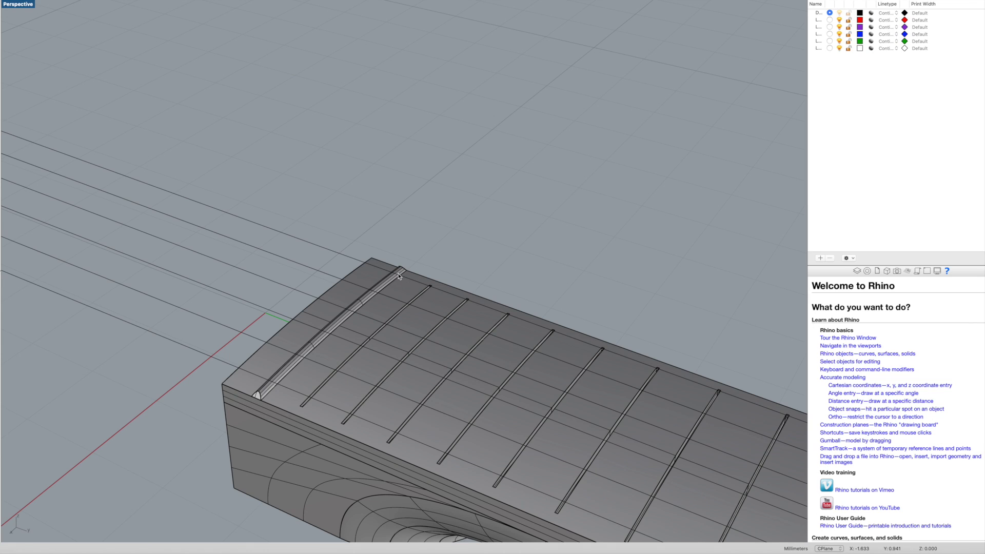
pyautogui.scroll(-5, 398, 276)
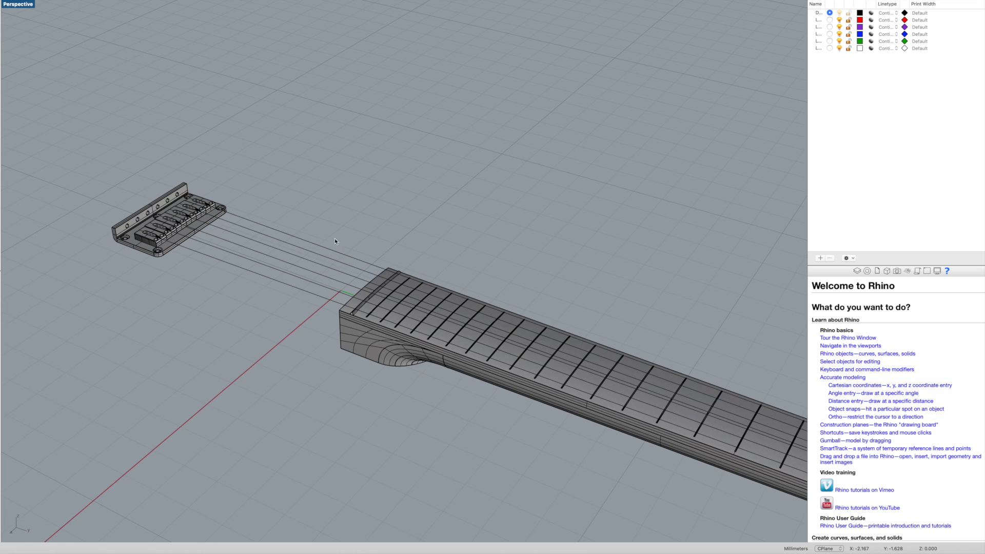
pyautogui.scroll(5, 116, 210)
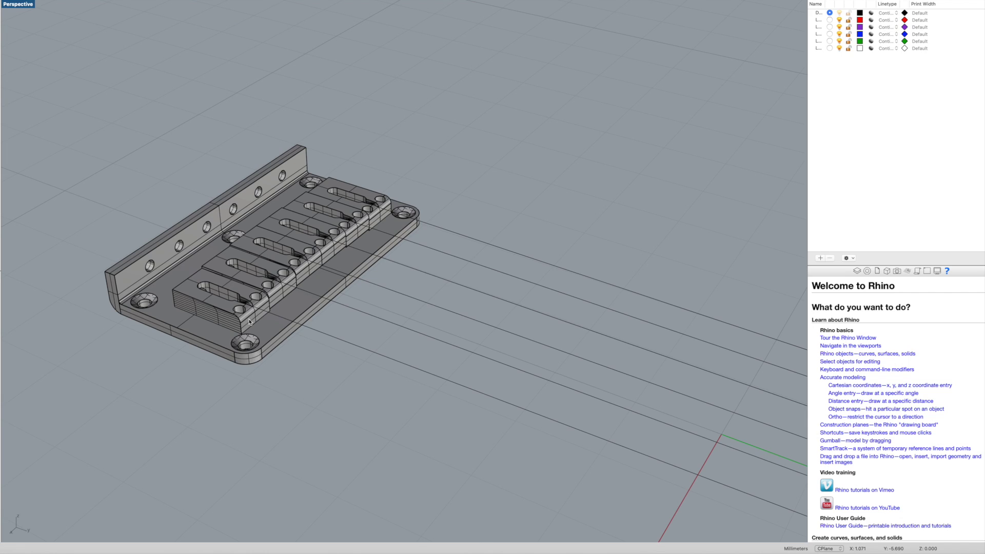
pyautogui.click(250, 321)
pyautogui.click(375, 217)
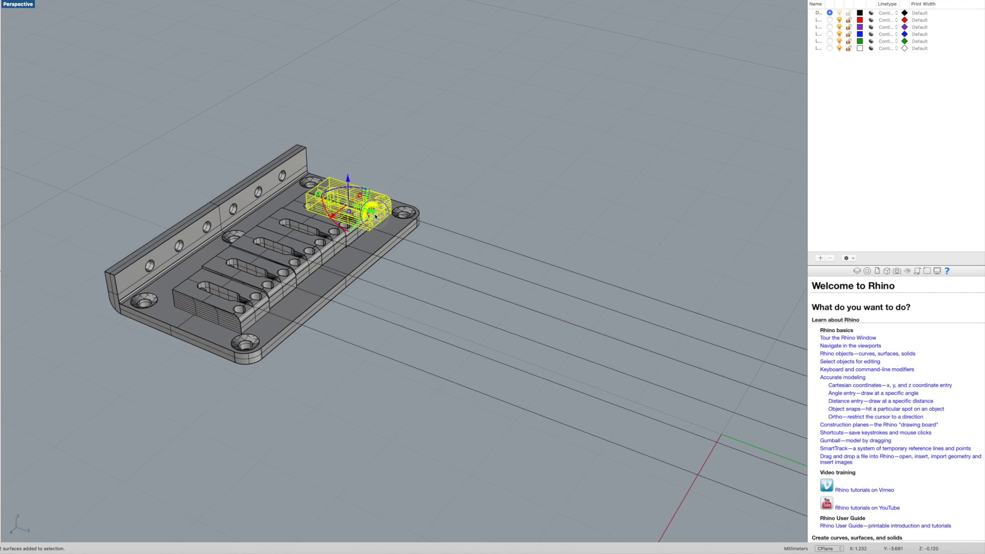
pyautogui.click(443, 151)
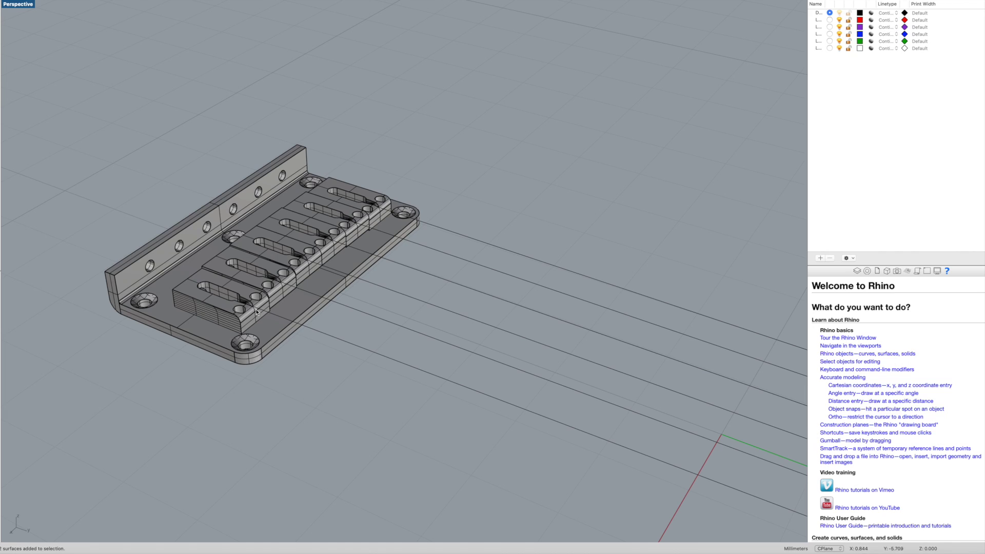
pyautogui.scroll(3, 254, 309)
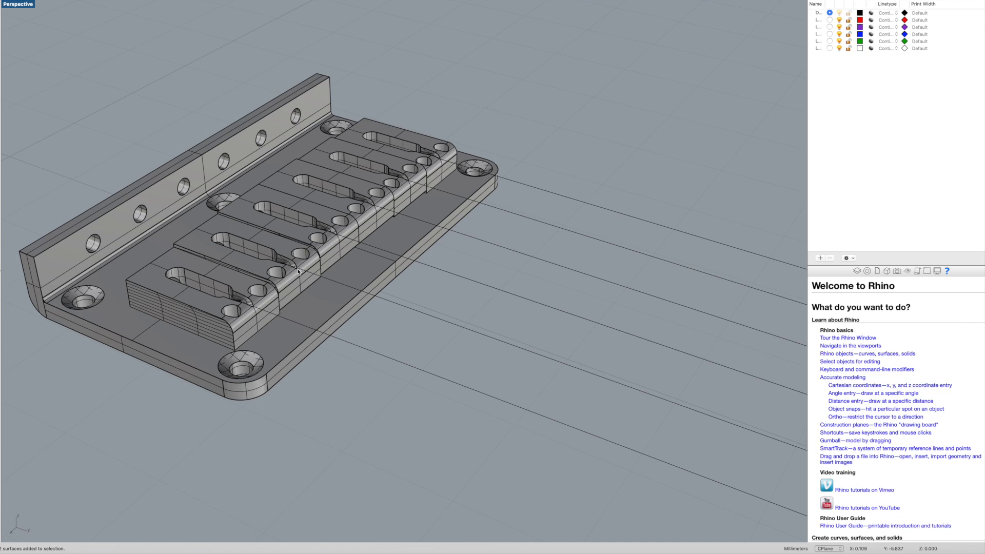
pyautogui.click(268, 314)
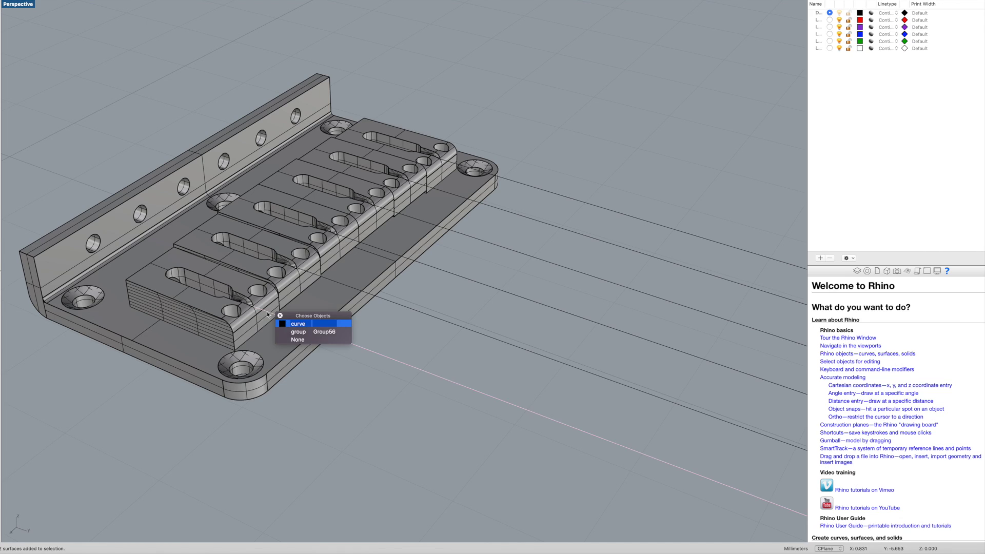
pyautogui.click(303, 324)
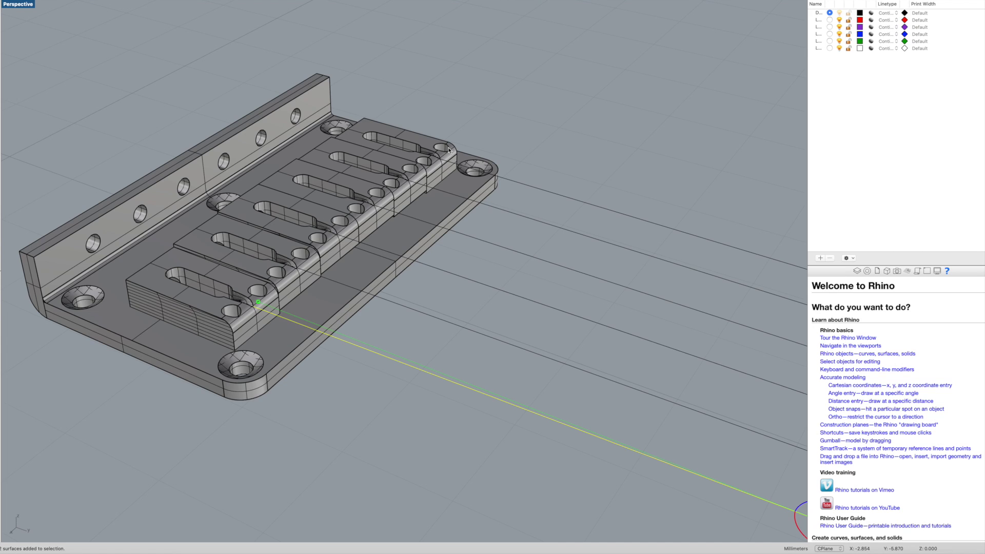
pyautogui.click(358, 426)
pyautogui.scroll(-5, 357, 426)
pyautogui.scroll(5, 363, 425)
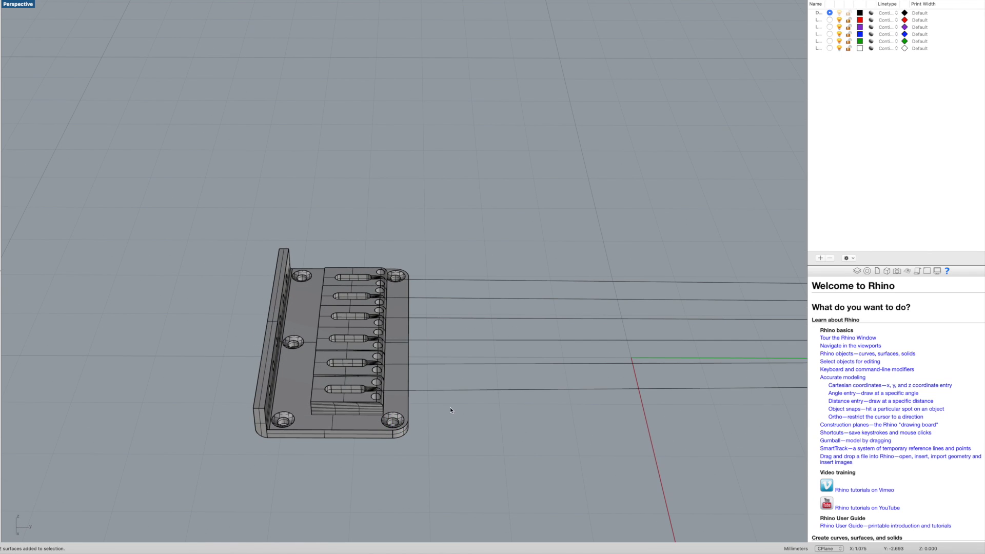
pyautogui.click(404, 403)
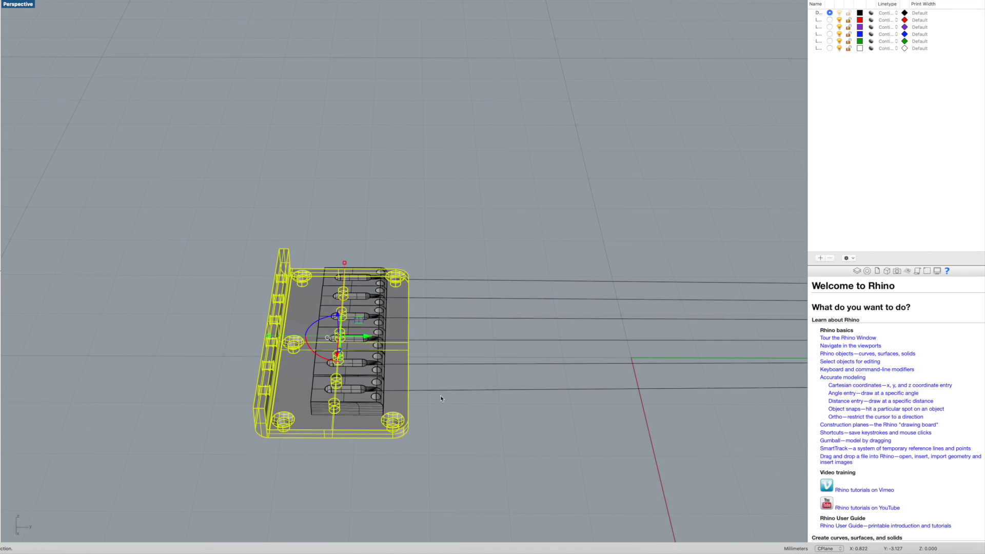
pyautogui.click(443, 399)
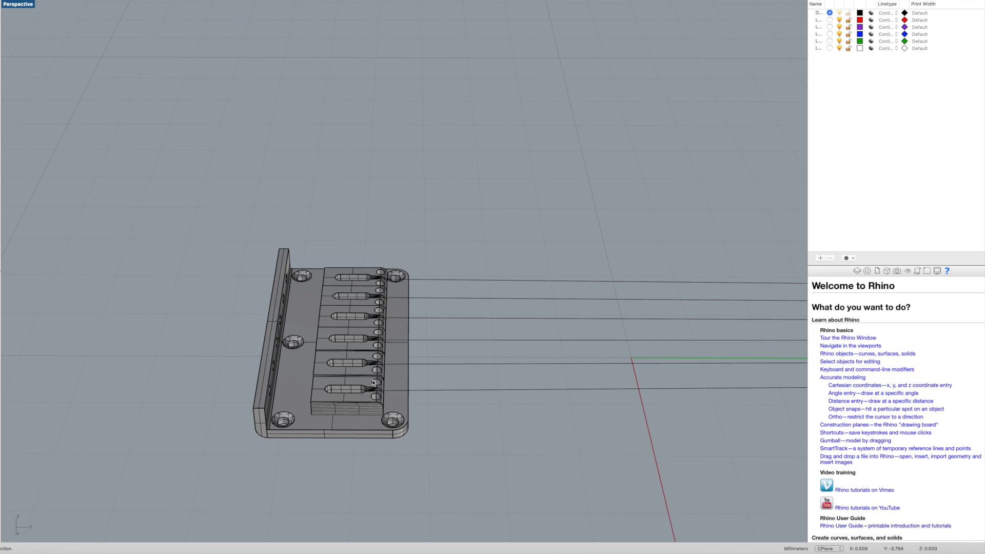
pyautogui.moveTo(371, 385); pyautogui.dragTo(433, 429, button='right')
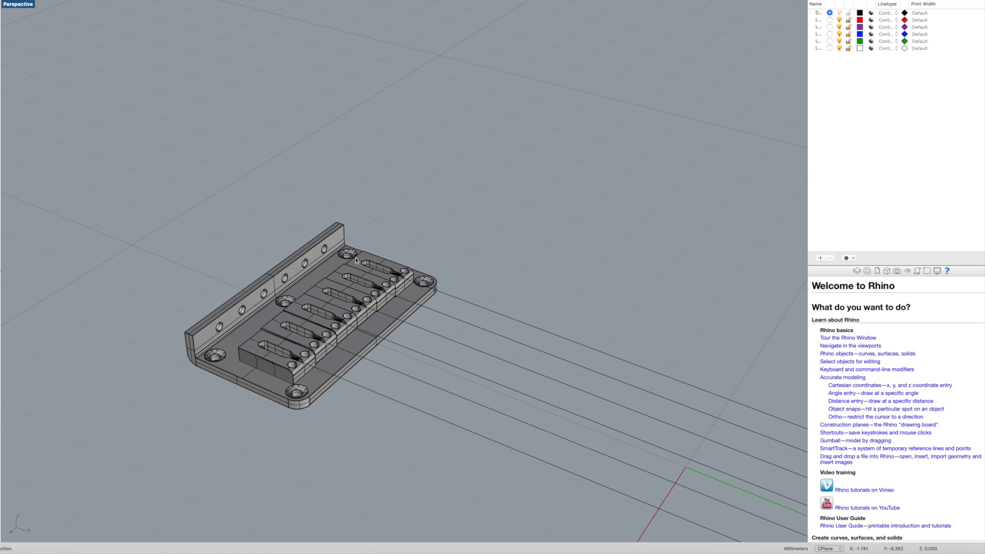
# Zoom out and pan the Perspective viewport along the neck to frame the guitar body
pyautogui.scroll(-6, 348, 257)
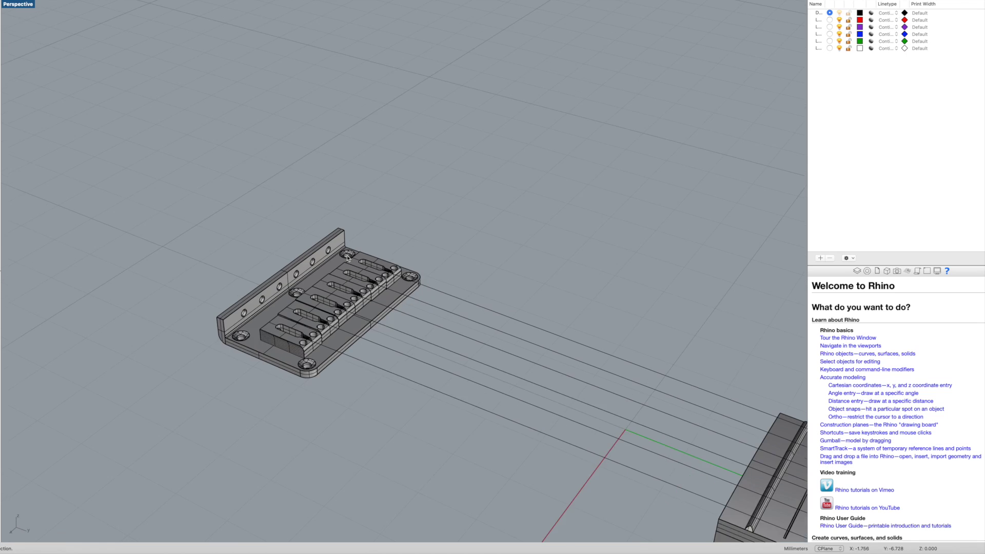
pyautogui.keyDown('shift'); pyautogui.moveTo(451, 370); pyautogui.dragTo(210, 247, button='right'); pyautogui.keyUp('shift')
pyautogui.keyDown('shift'); pyautogui.moveTo(440, 380); pyautogui.dragTo(403, 365, button='right'); pyautogui.keyUp('shift')
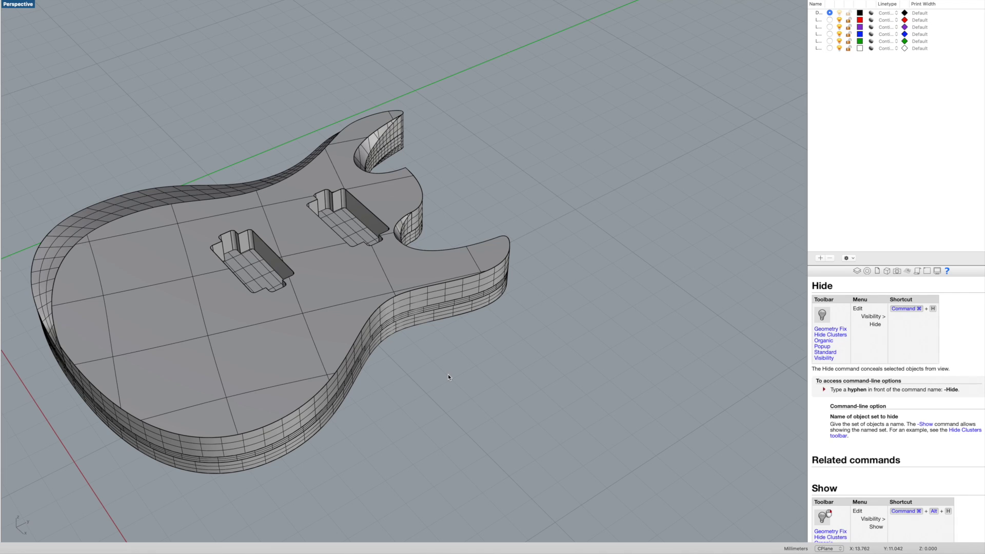
pyautogui.press('super+alt+h')
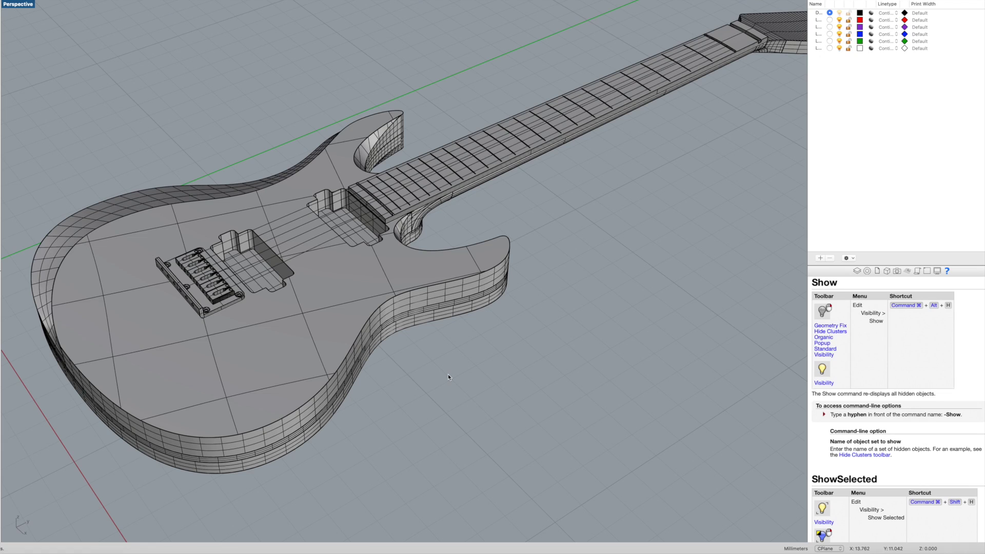
pyautogui.scroll(-3, 448, 376)
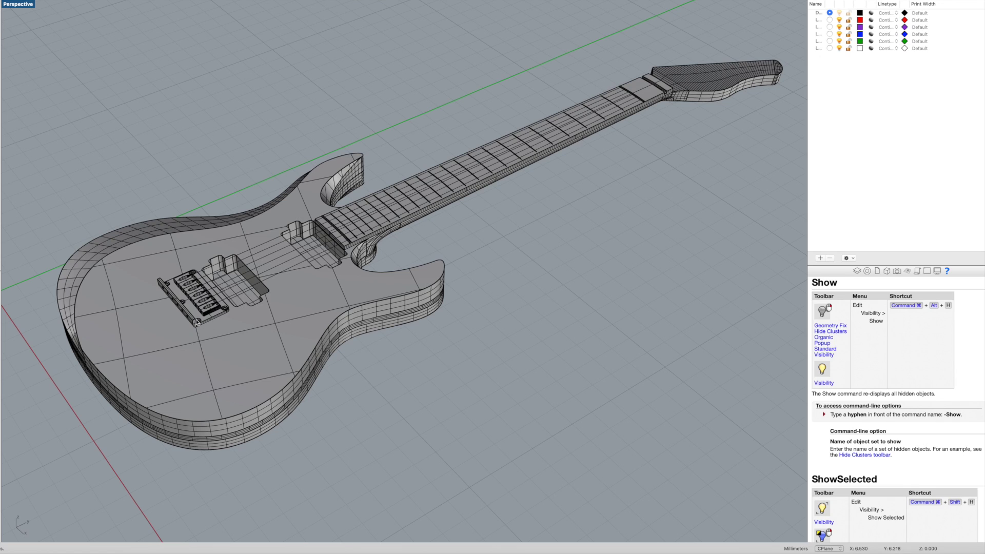
pyautogui.scroll(3, 208, 307)
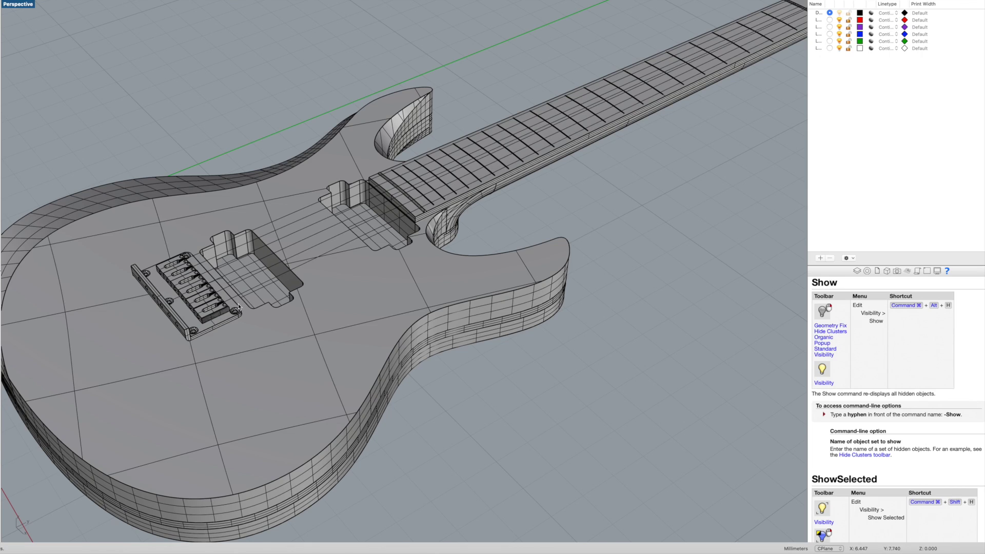
pyautogui.moveTo(512, 287); pyautogui.dragTo(486, 263, button='right')
pyautogui.scroll(3, 494, 272)
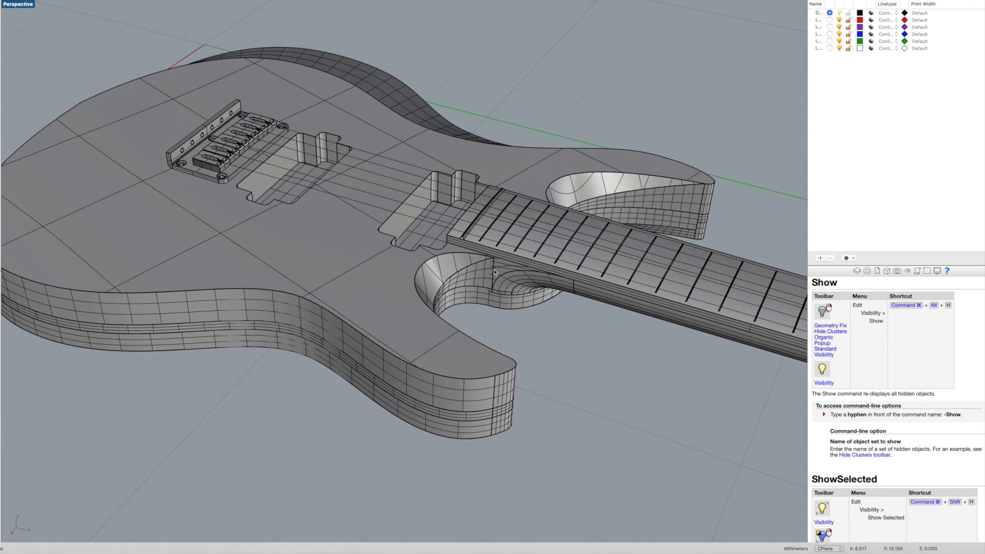
pyautogui.scroll(2, 495, 272)
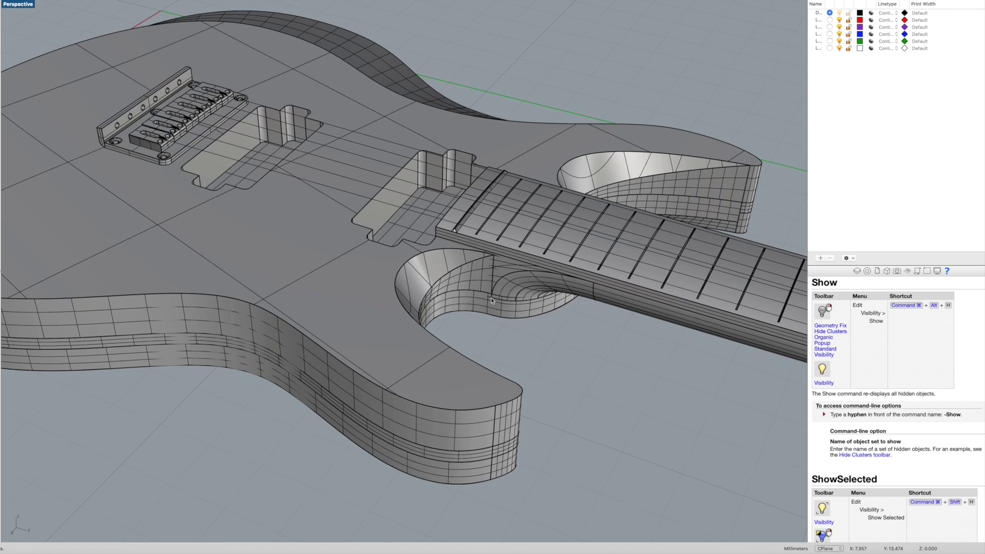
pyautogui.scroll(-5, 491, 301)
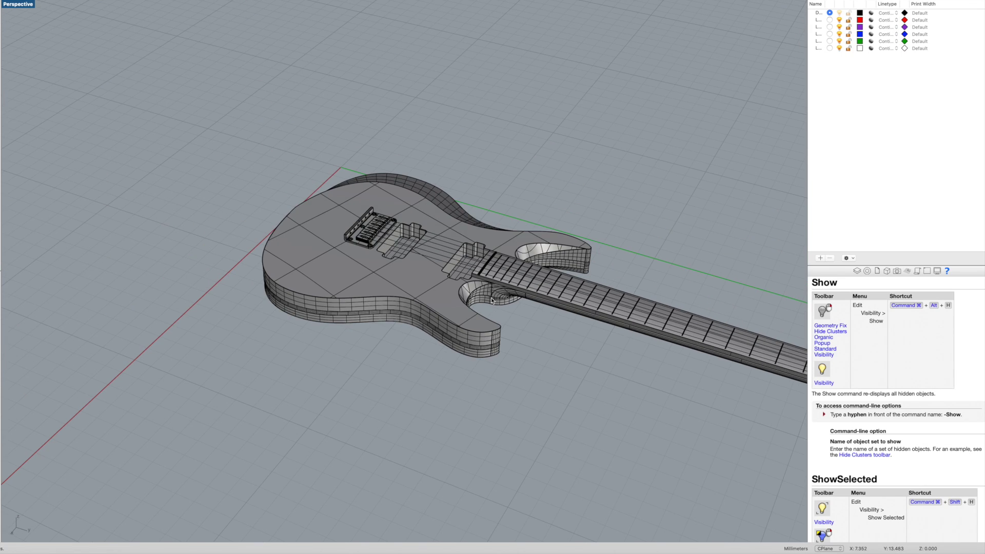
pyautogui.moveTo(550, 377); pyautogui.dragTo(462, 369, button='right')
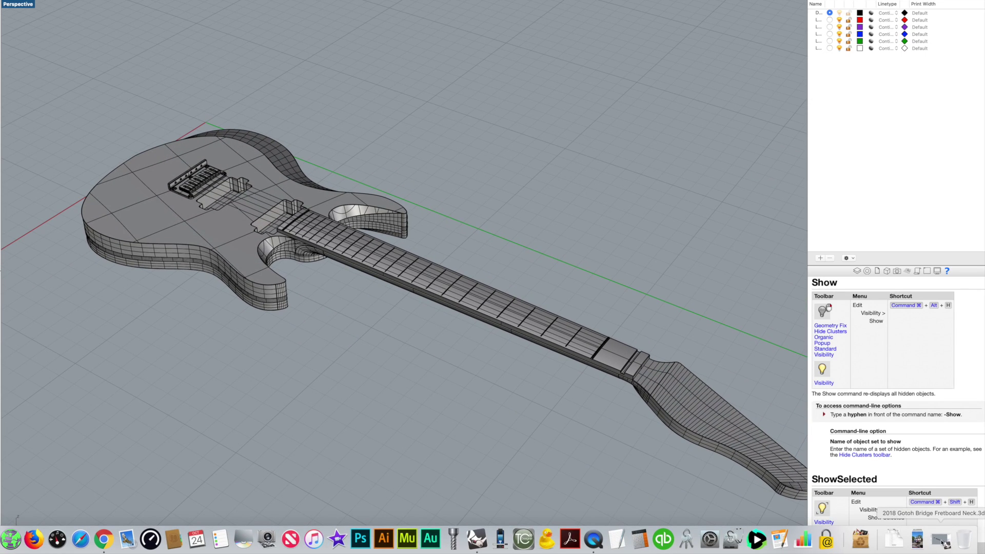
pyautogui.click(926, 538)
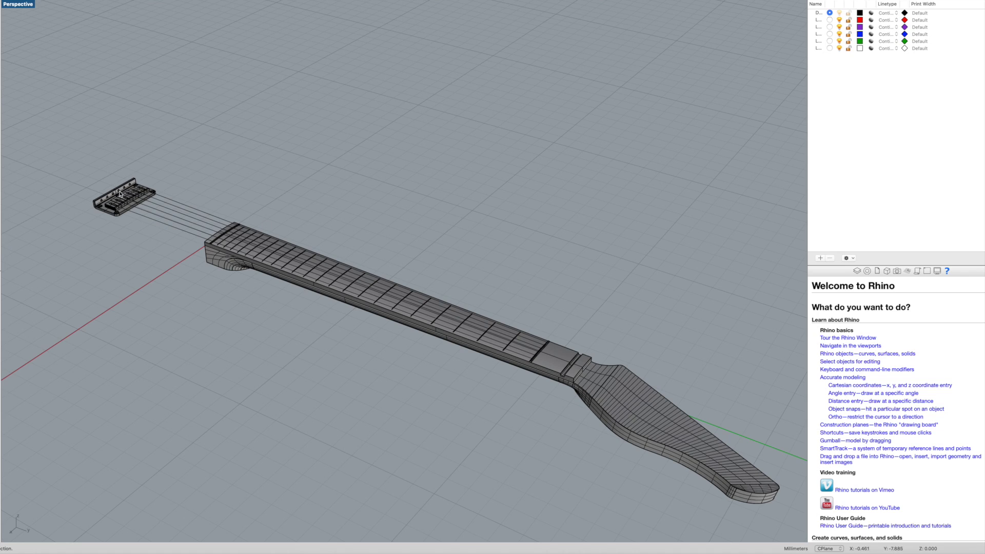
pyautogui.scroll(2, 95, 195)
pyautogui.scroll(-2, 95, 195)
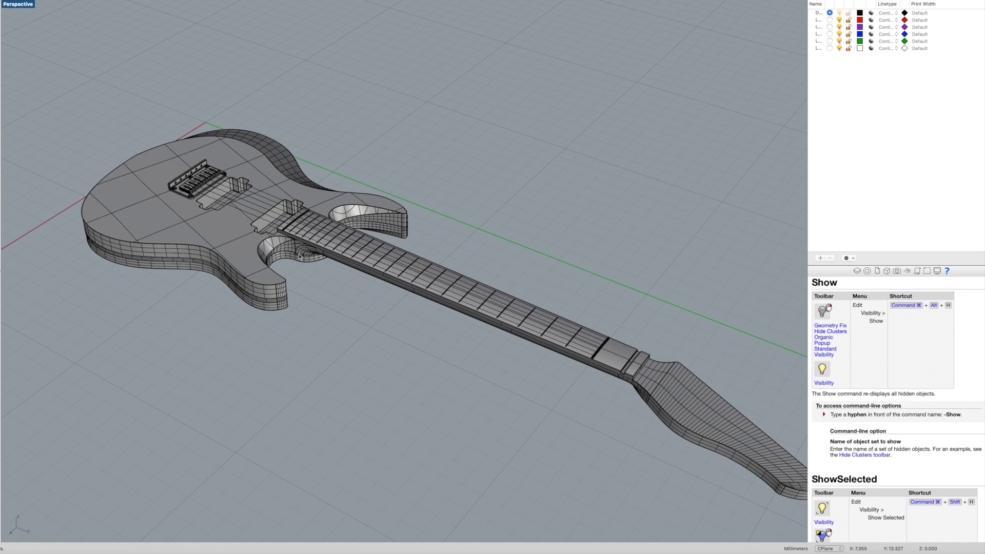
pyautogui.scroll(3, 299, 256)
pyautogui.scroll(-3, 328, 256)
pyautogui.moveTo(358, 351); pyautogui.dragTo(446, 348, button='right')
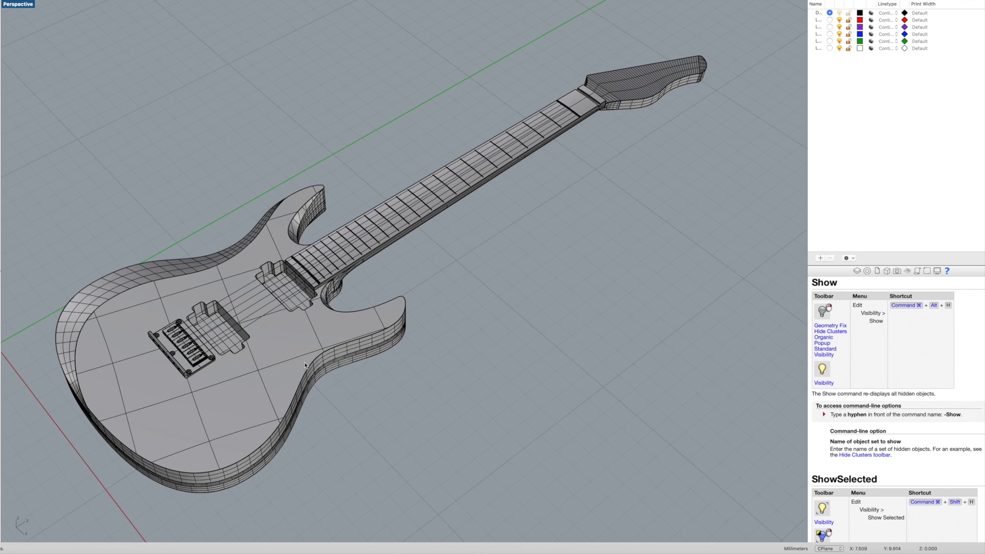
pyautogui.moveTo(412, 434); pyautogui.dragTo(311, 443, button='right')
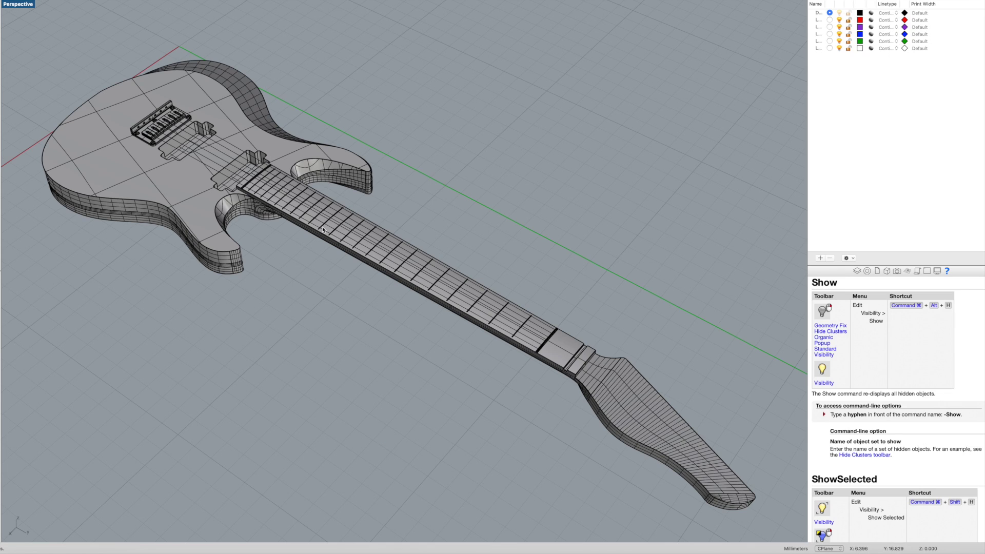
pyautogui.moveTo(302, 323); pyautogui.dragTo(393, 305, button='right')
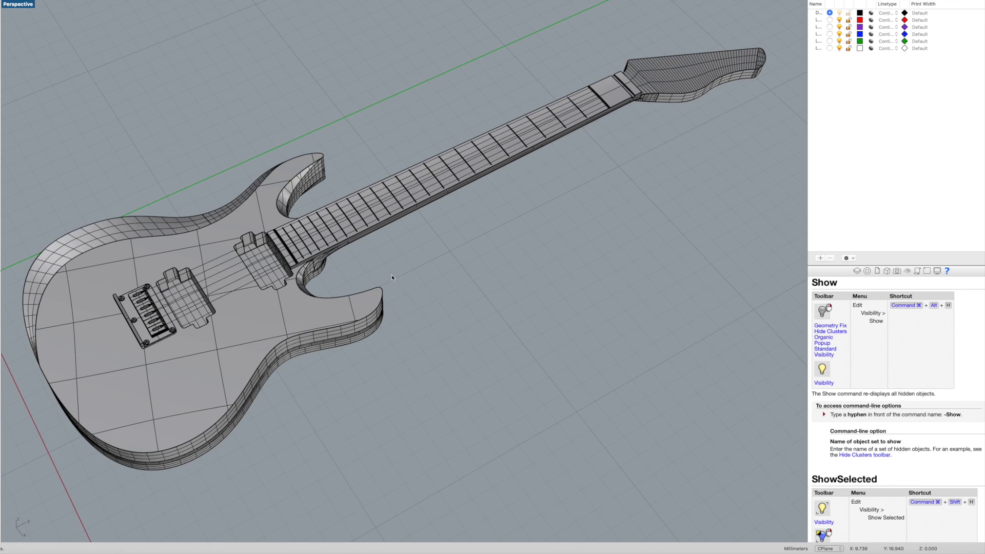
pyautogui.moveTo(396, 274); pyautogui.dragTo(336, 354, button='right')
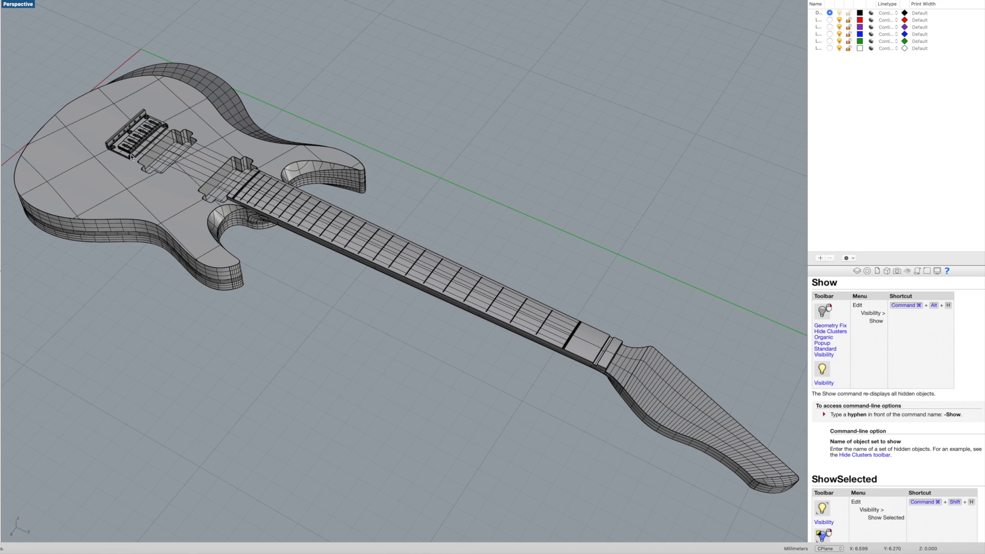
pyautogui.moveTo(290, 292); pyautogui.dragTo(344, 288, button='right')
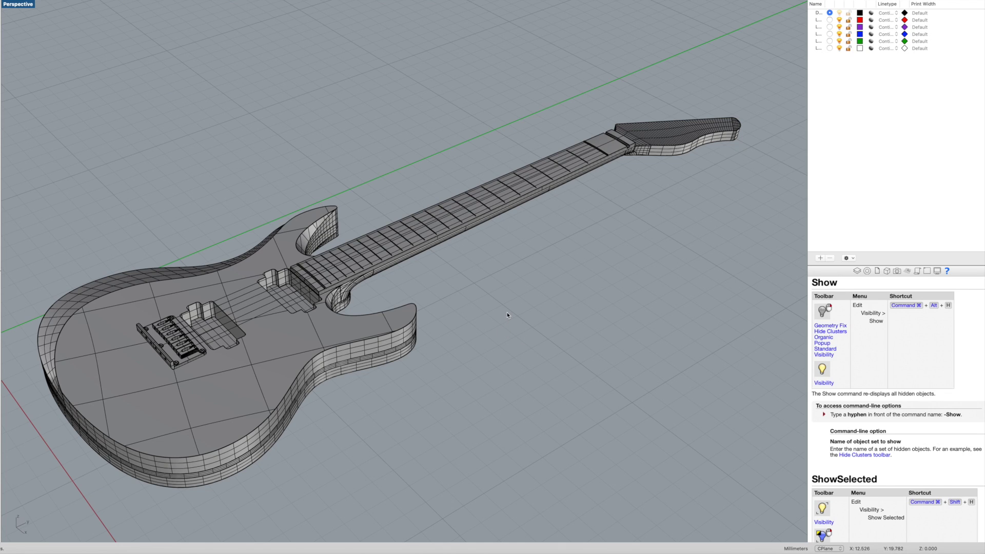
pyautogui.moveTo(507, 315); pyautogui.dragTo(397, 315, button='right')
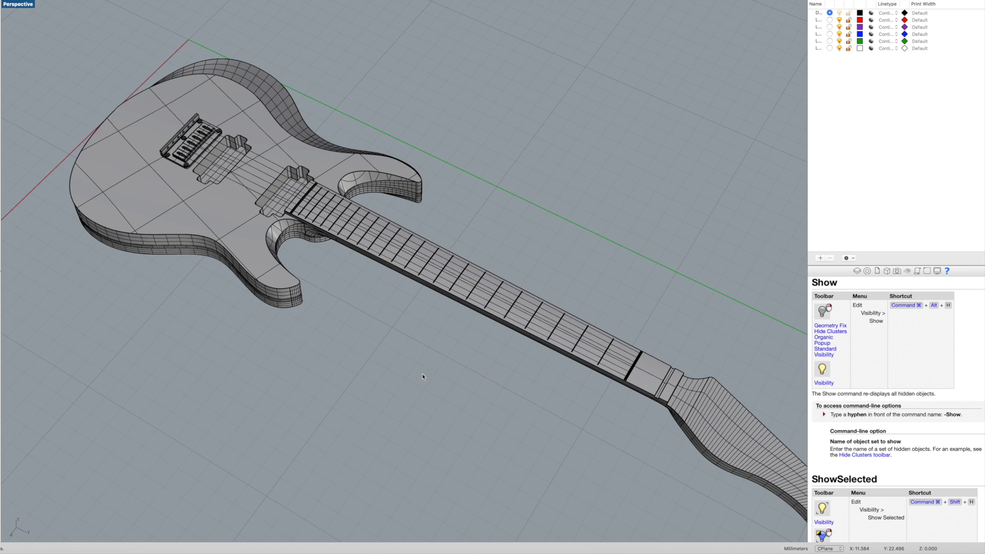
pyautogui.moveTo(430, 378); pyautogui.dragTo(471, 365, button='right')
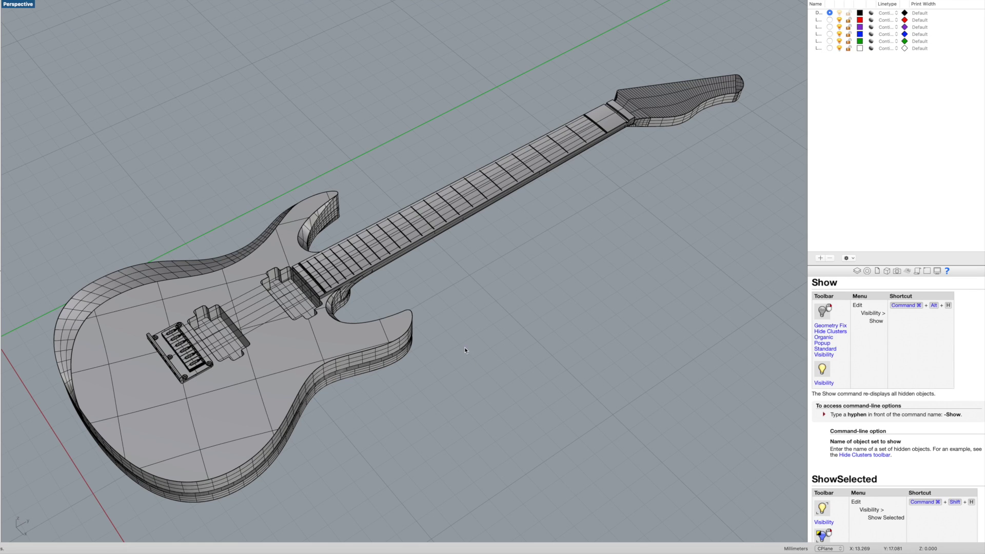
pyautogui.scroll(-5, 465, 350)
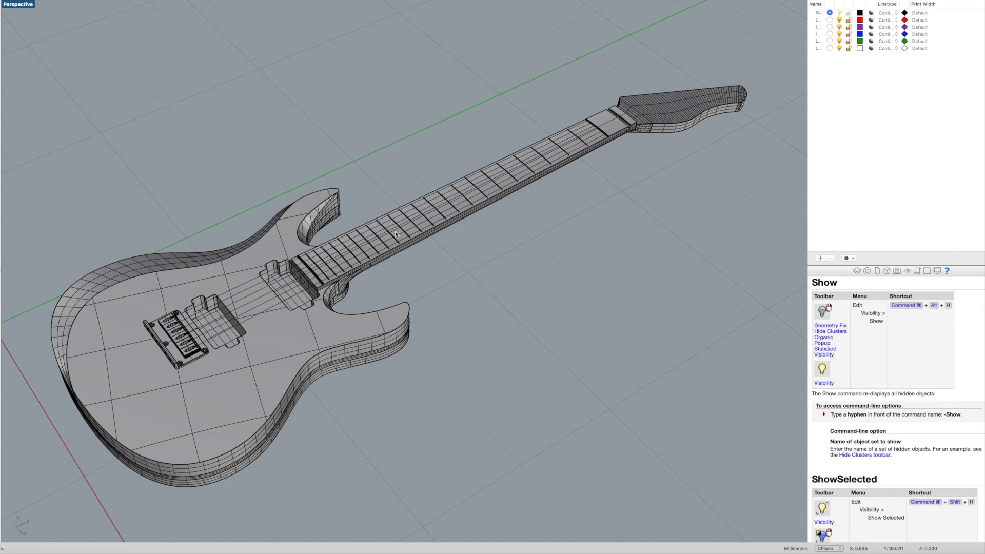
pyautogui.scroll(2, 455, 180)
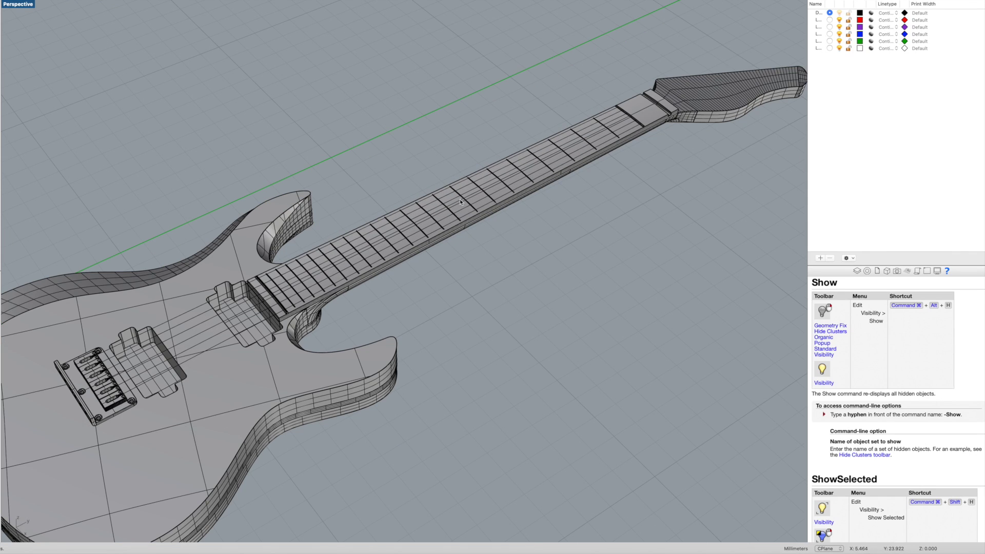
pyautogui.scroll(-1, 347, 267)
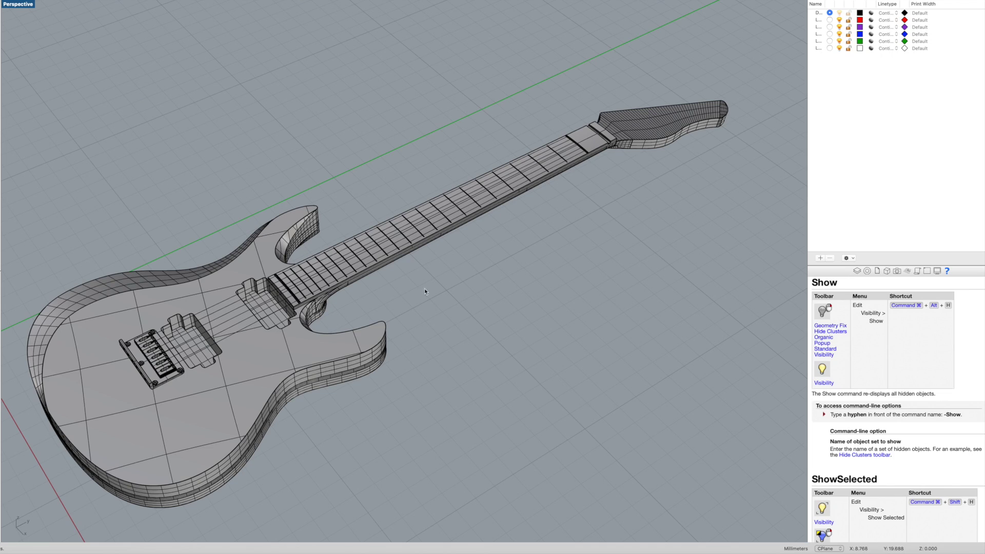
pyautogui.moveTo(435, 354); pyautogui.dragTo(463, 320, button='right')
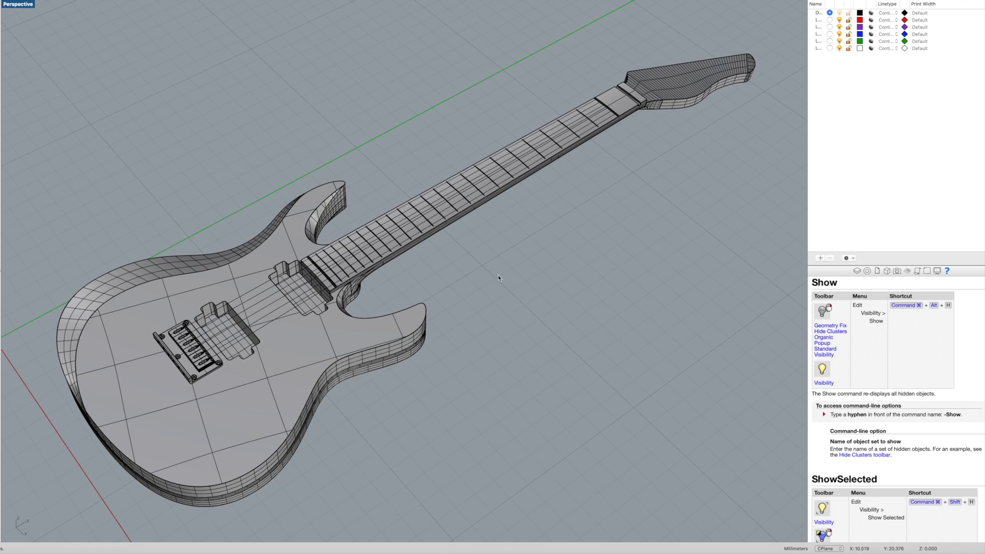
pyautogui.moveTo(498, 281); pyautogui.dragTo(235, 348, button='right')
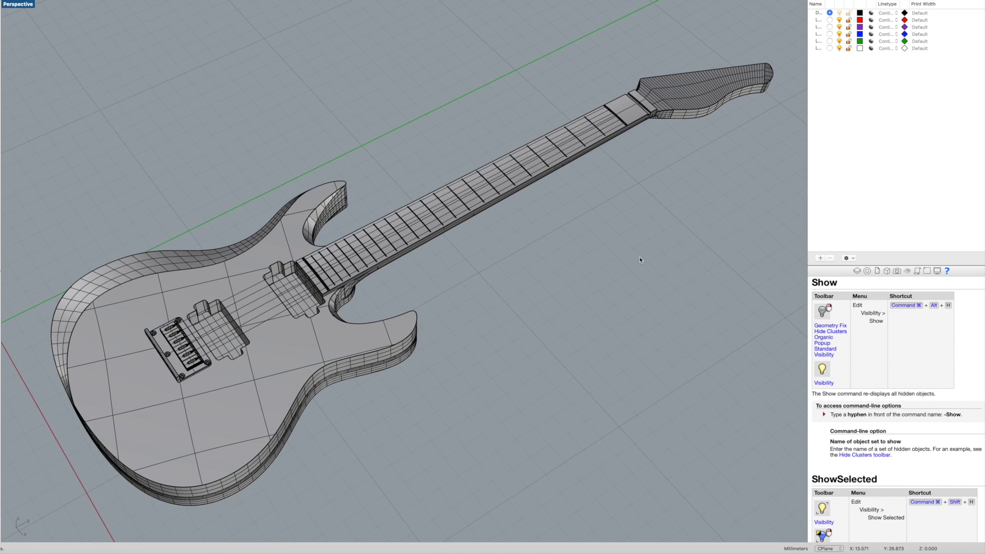
pyautogui.moveTo(640, 261); pyautogui.dragTo(540, 292, button='right')
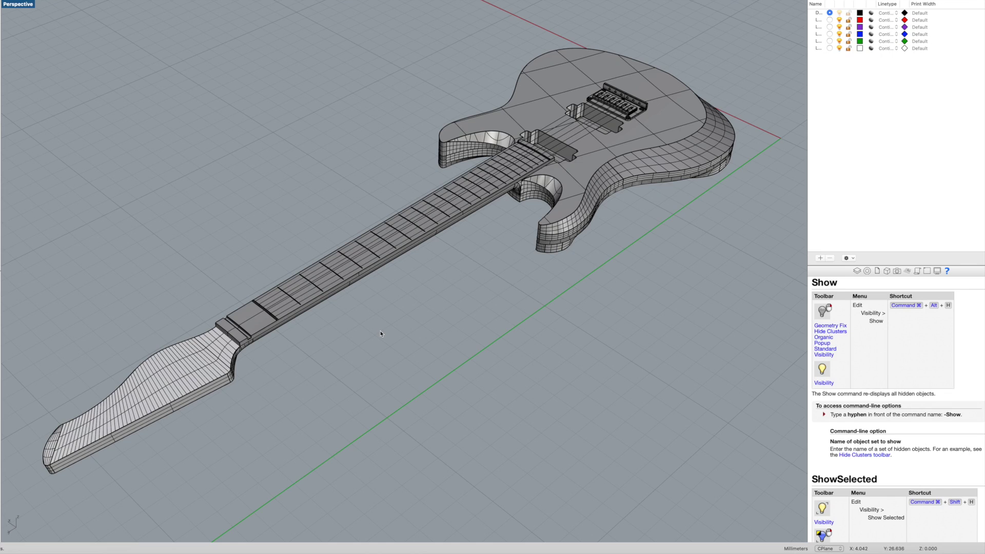
pyautogui.moveTo(380, 331); pyautogui.dragTo(534, 307, button='right')
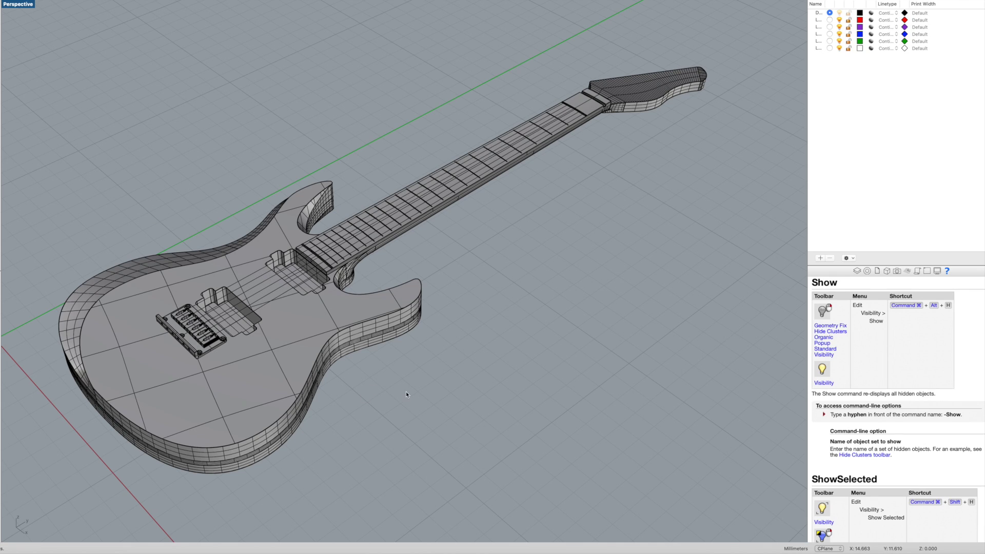
pyautogui.moveTo(406, 394)
pyautogui.mouseDown(button='right')
pyautogui.moveTo(398, 404)
pyautogui.moveTo(405, 395)
pyautogui.mouseUp(button='right')
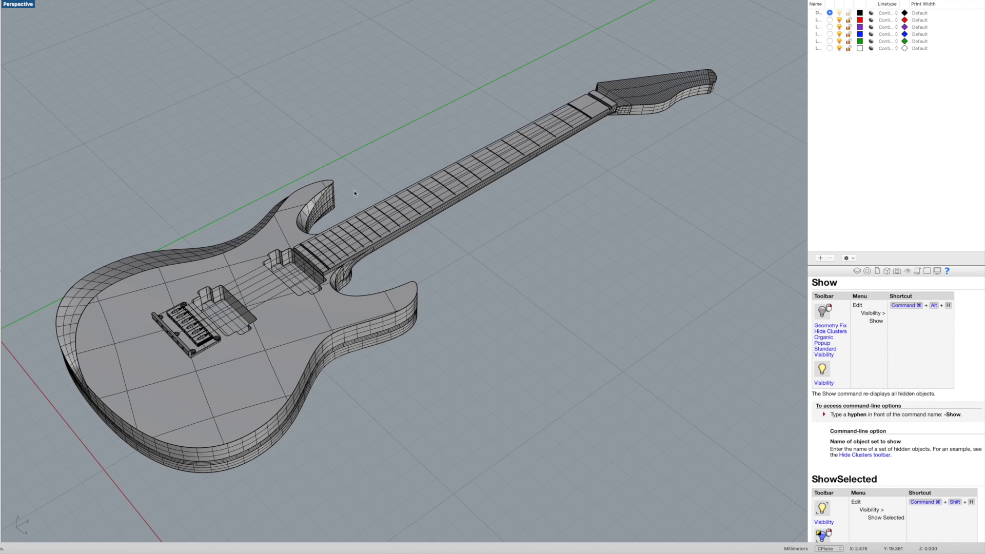
pyautogui.moveTo(445, 233); pyautogui.dragTo(519, 248, button='right')
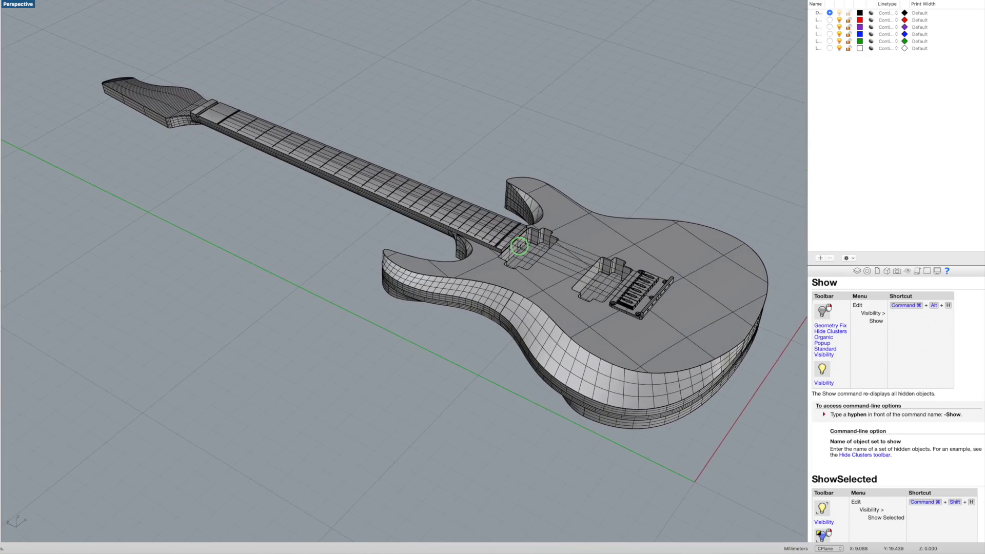